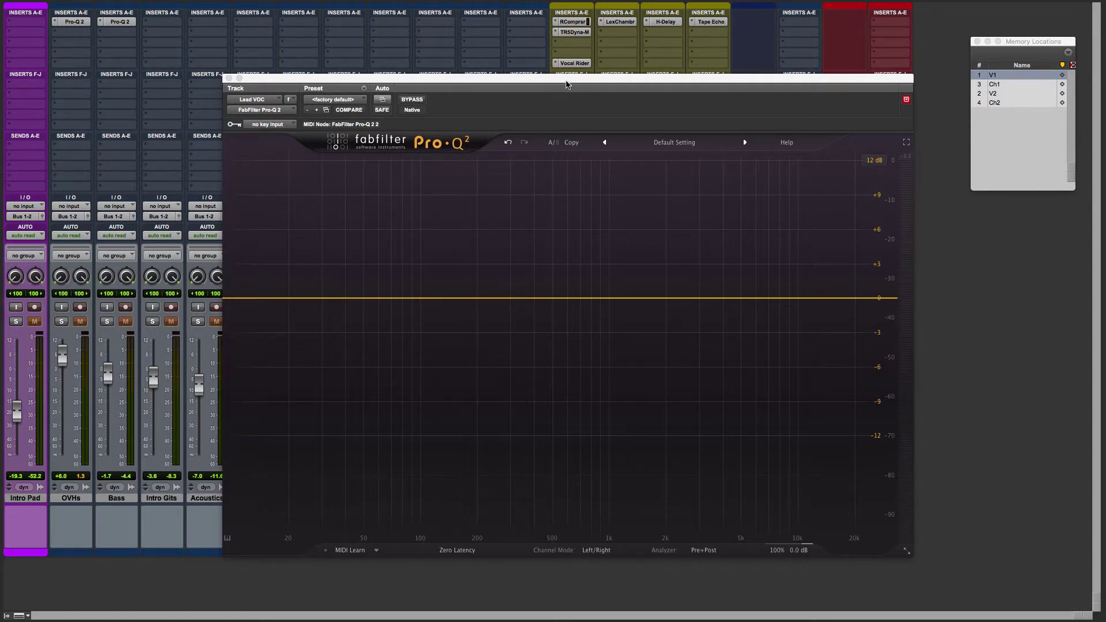
Step: Start vocal playback and add a new band near 30 Hz on the 0 dB line
key(space)
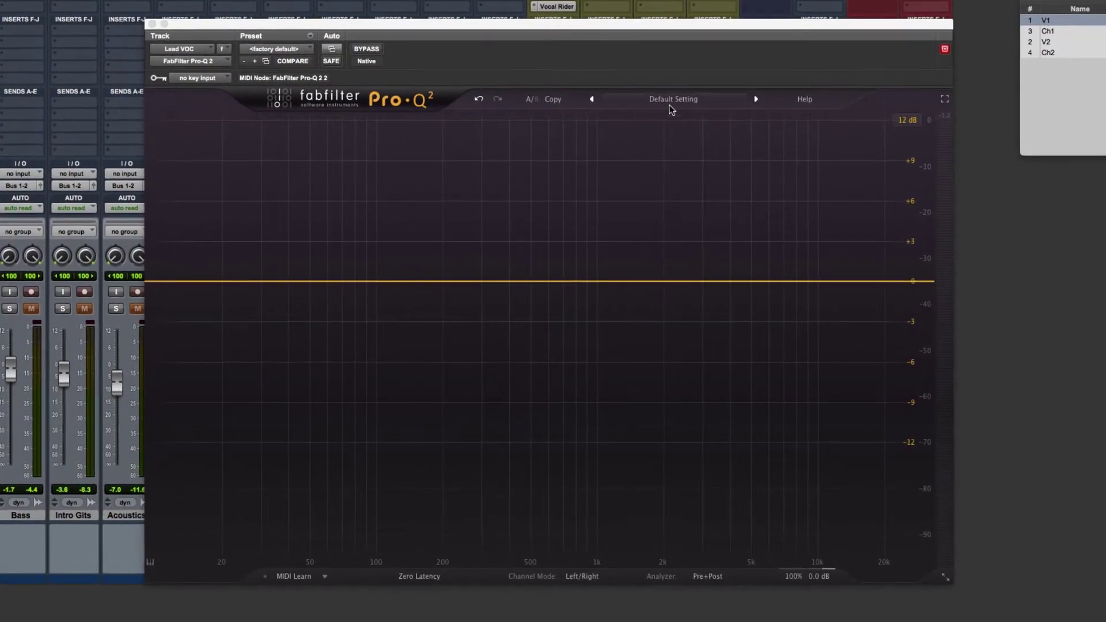
key(space)
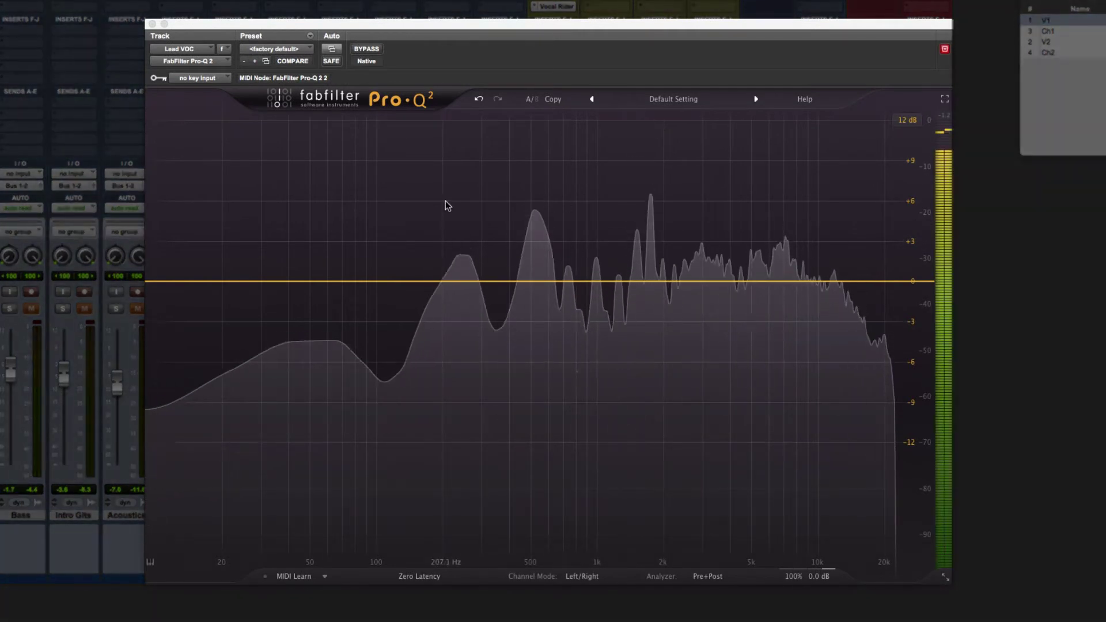
click(274, 282)
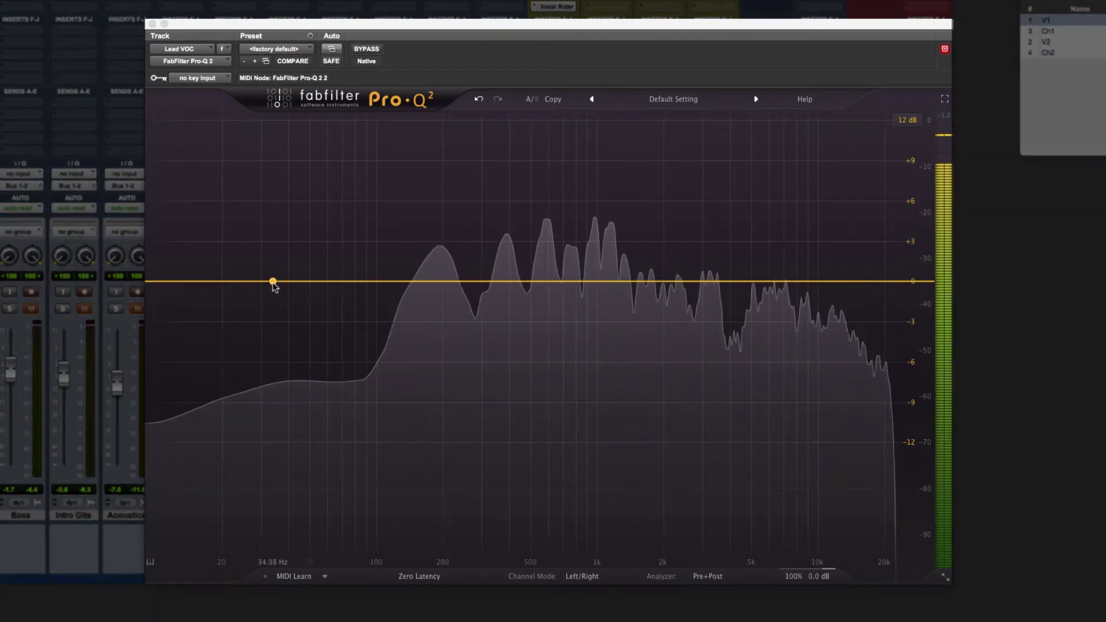
click(263, 283)
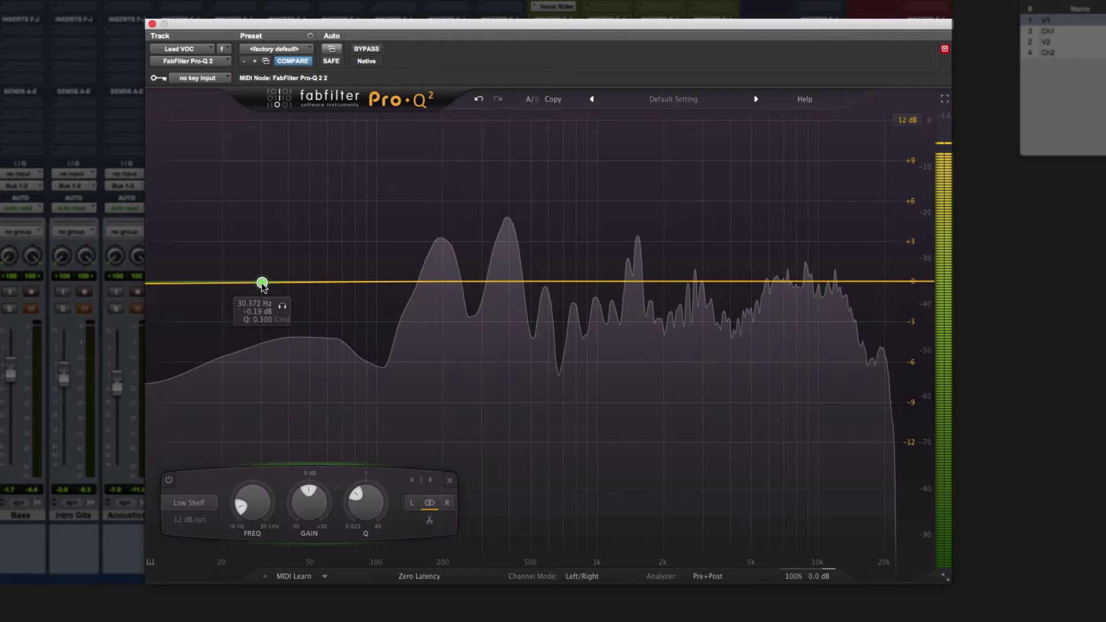
Step: Make the band a 96 dB/oct low cut with raised Q, swept up toward 700 Hz
click(190, 504)
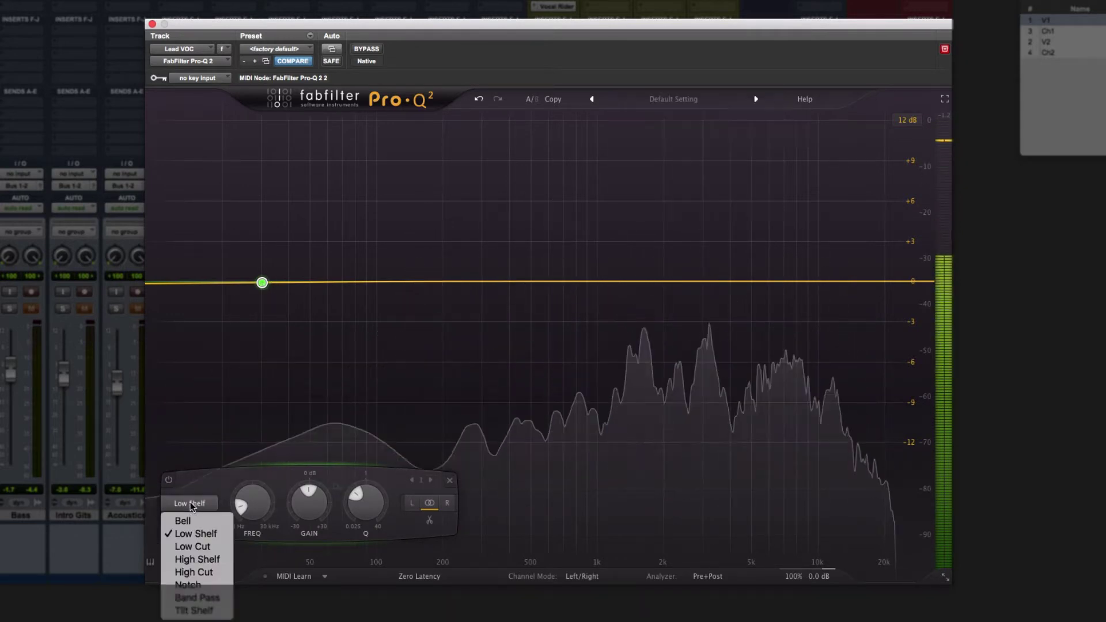
click(199, 547)
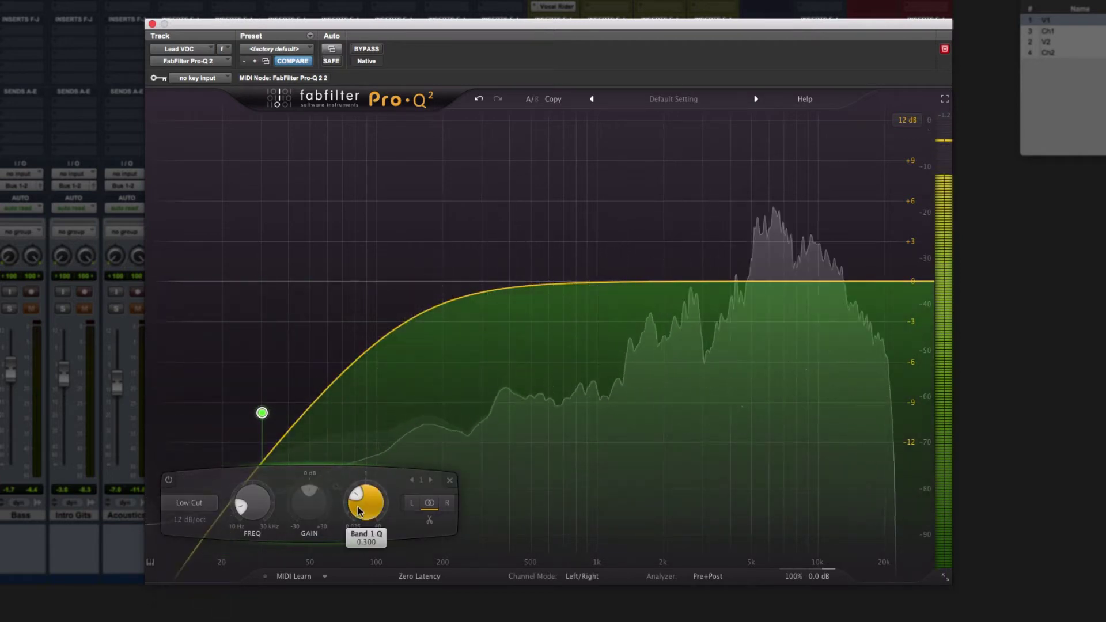
click(199, 520)
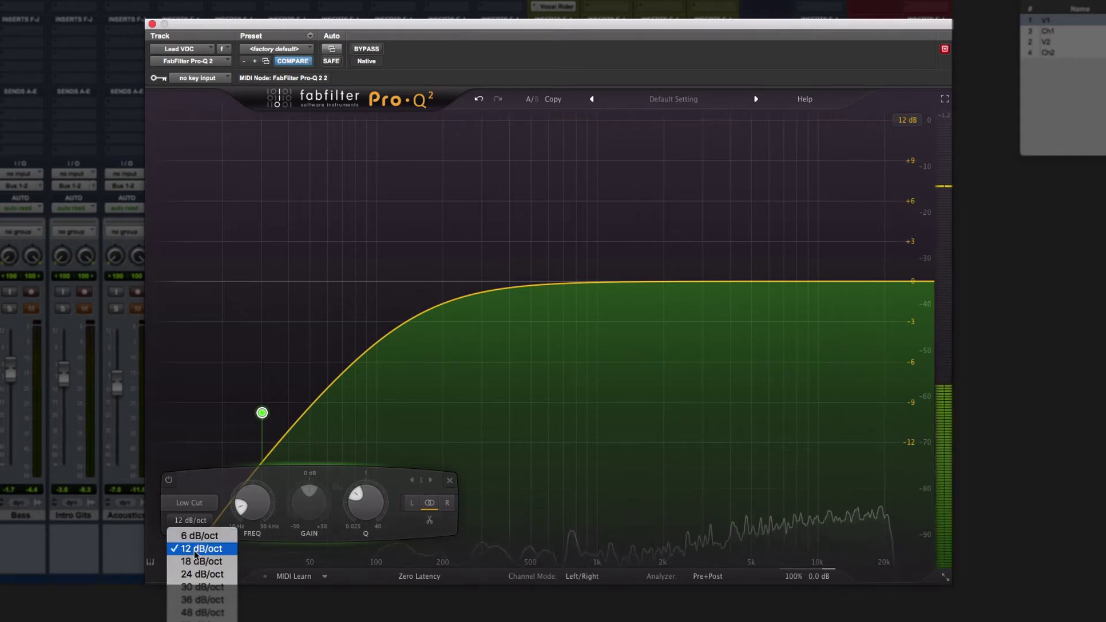
click(201, 613)
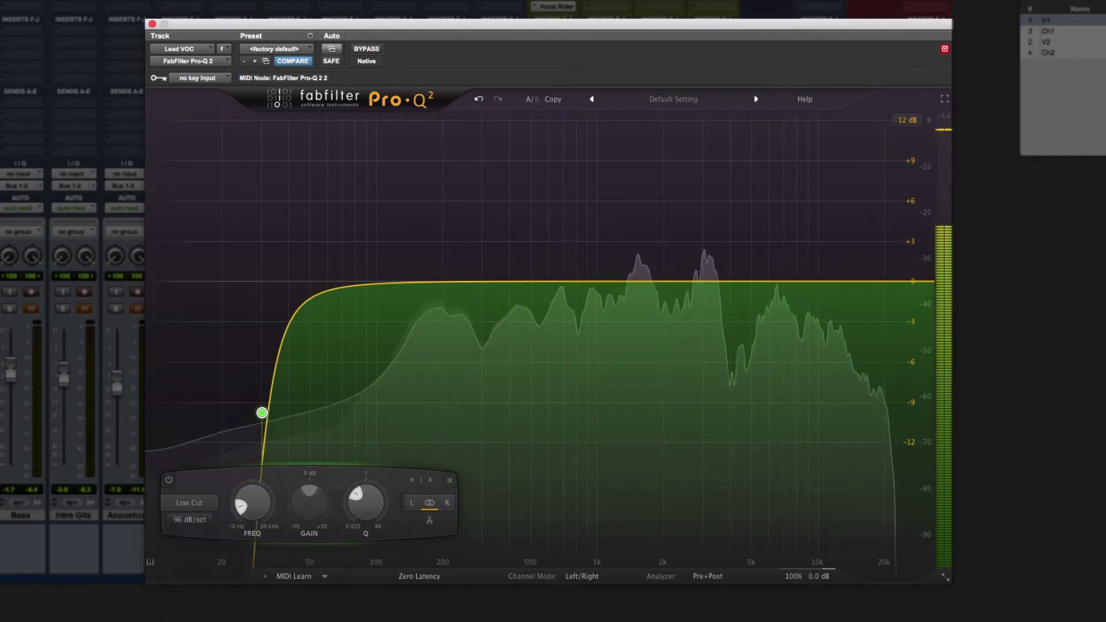
mouse_move(374, 502)
drag(374, 503, 376, 442)
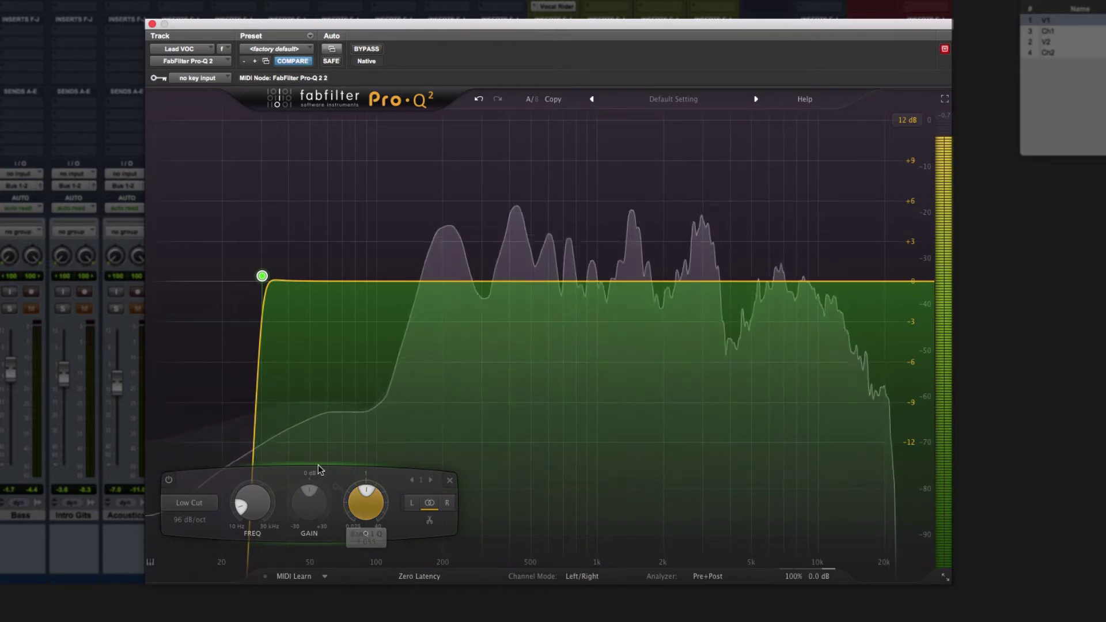
drag(263, 506, 264, 424)
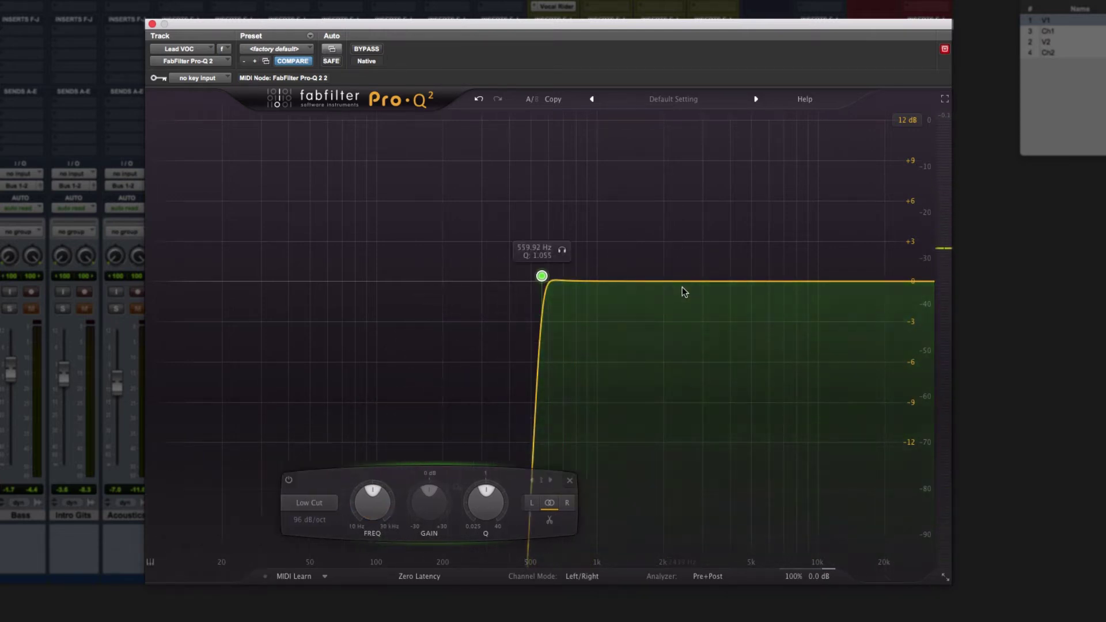
Step: Add a second band near 12 kHz as a 96 dB/oct high cut with raised Q
click(837, 282)
click(664, 504)
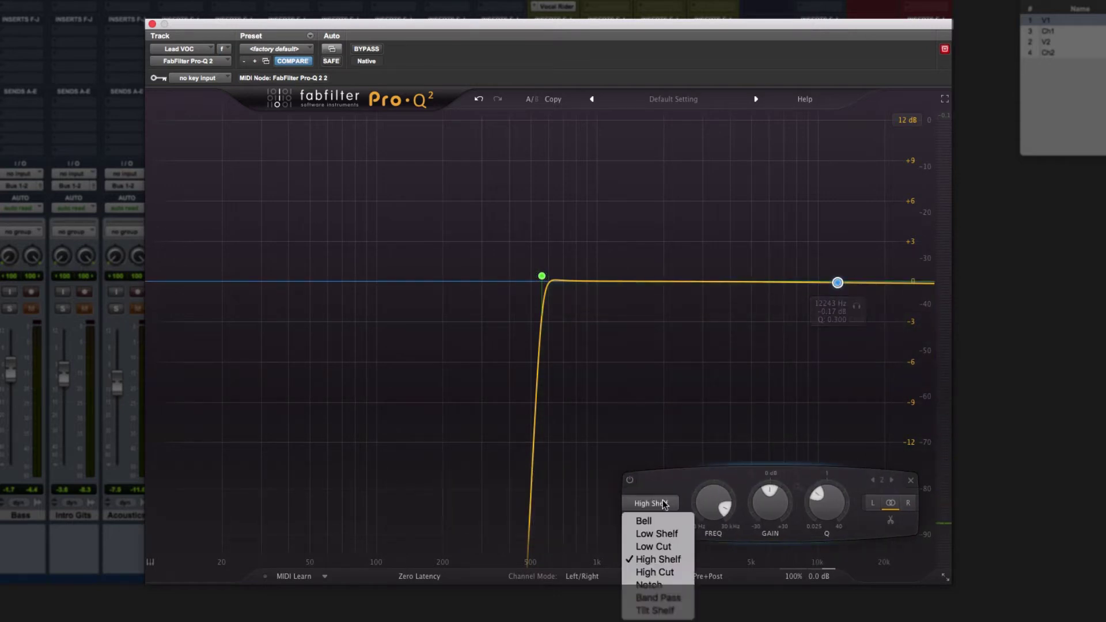
click(668, 573)
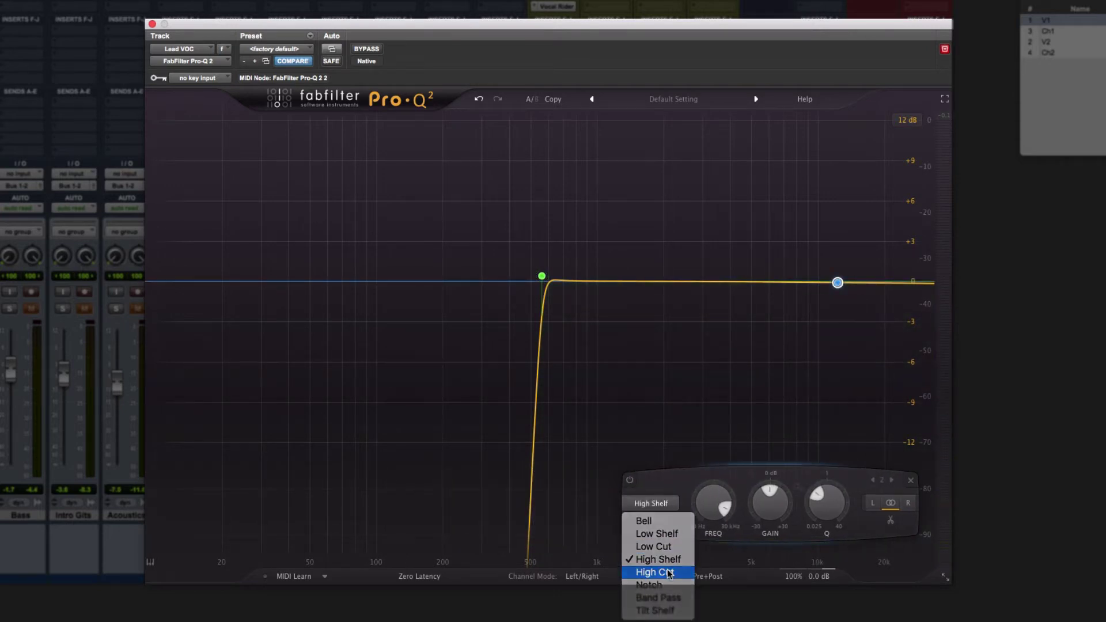
drag(821, 506, 820, 493)
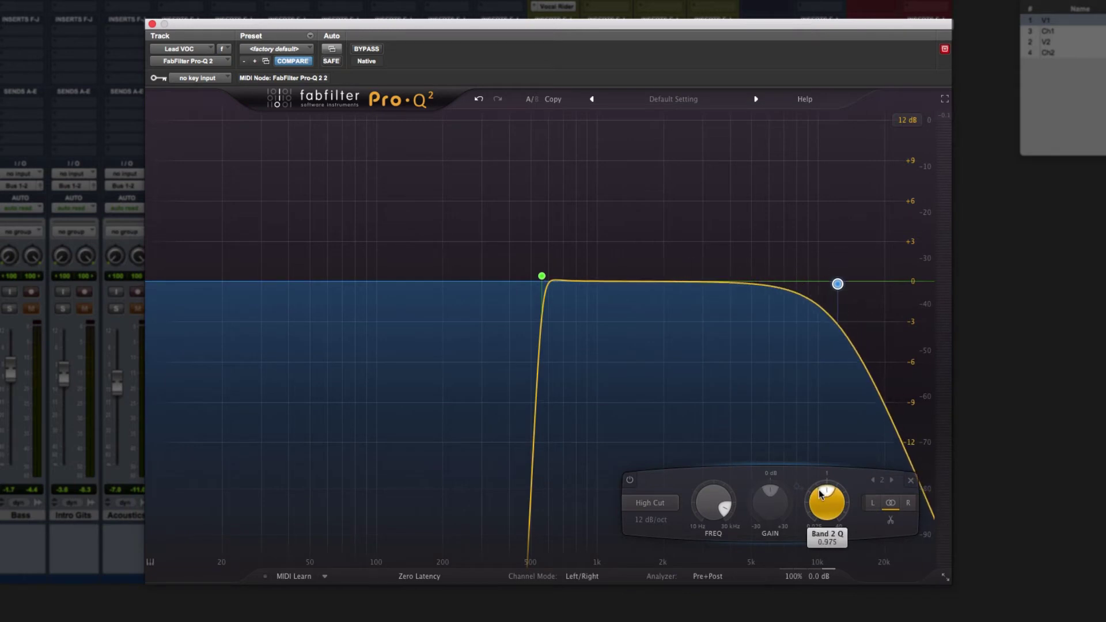
click(654, 521)
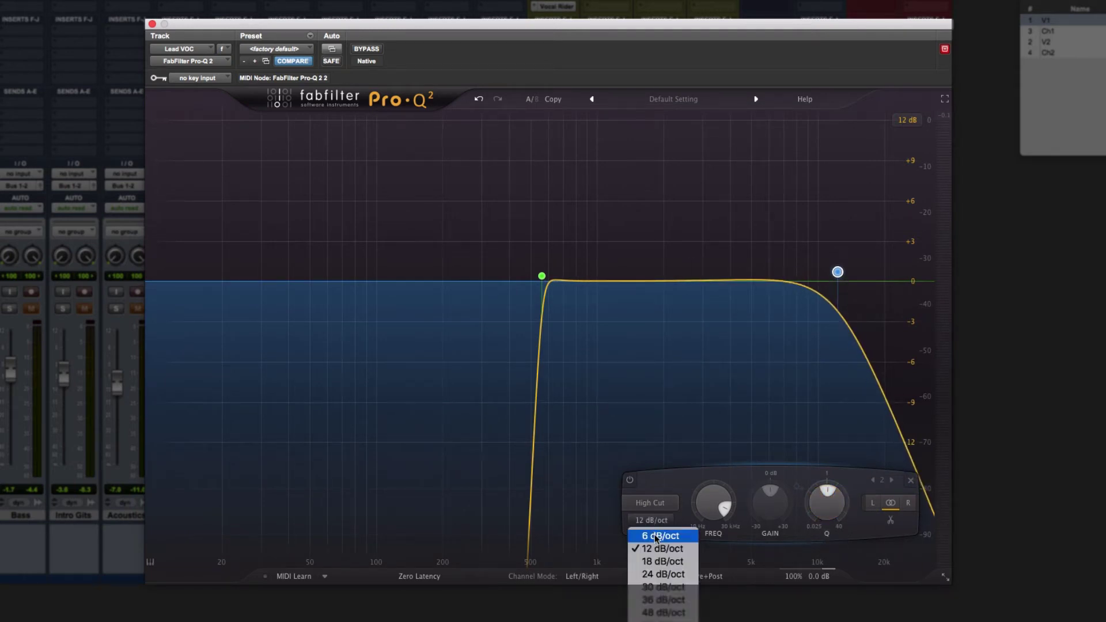
key(Down)
key(Down)
key(Down)
key(Down)
key(Down)
key(Down)
key(Down)
key(Return)
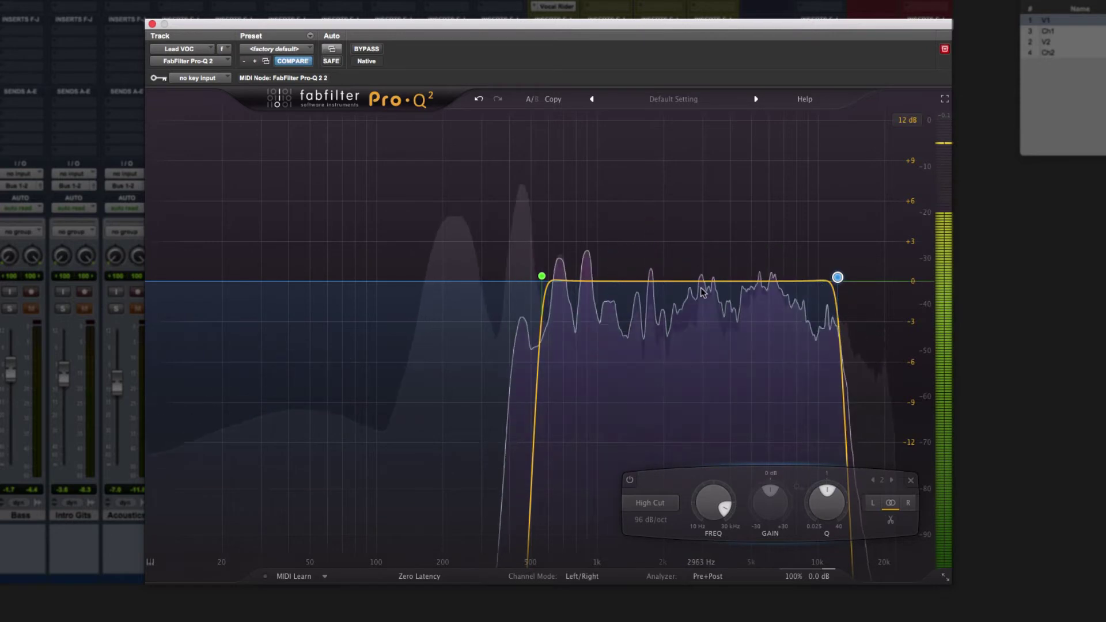
Step: Audition the high cut, then lower it to about 3.6 kHz
click(689, 306)
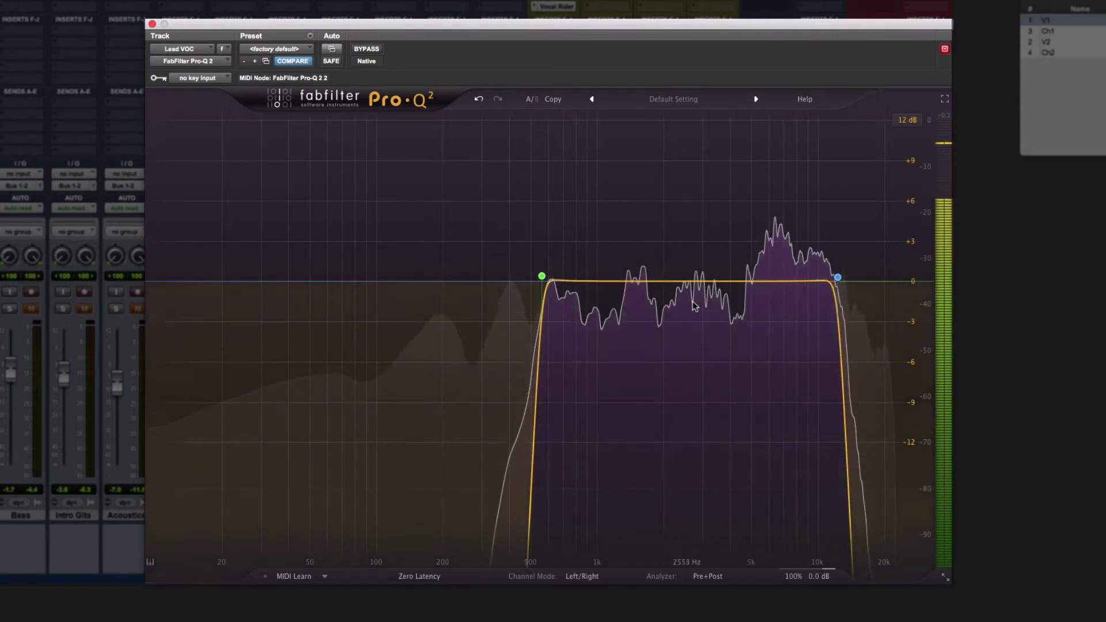
click(837, 277)
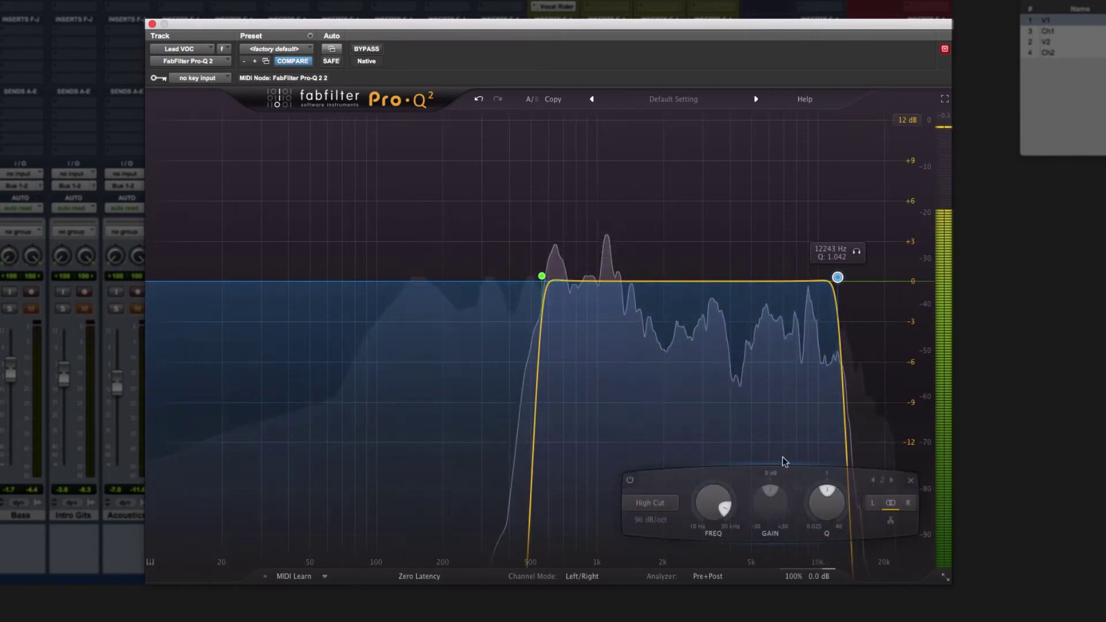
drag(713, 502, 703, 553)
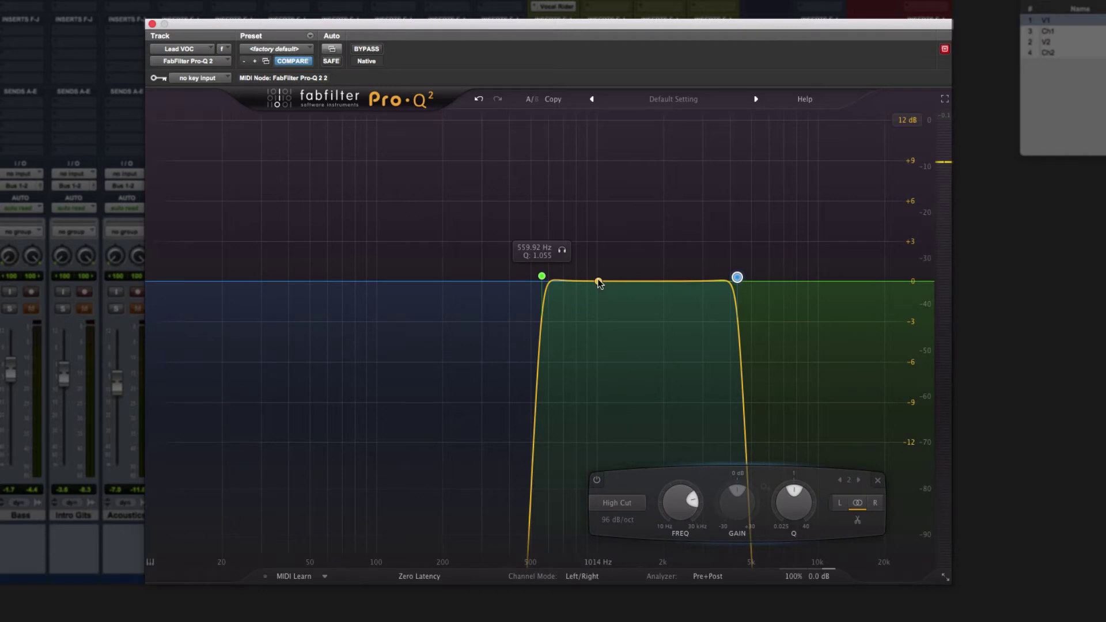
Step: Create a +3 dB bell near 1 kHz and audition it over two playback passes
drag(599, 281, 601, 273)
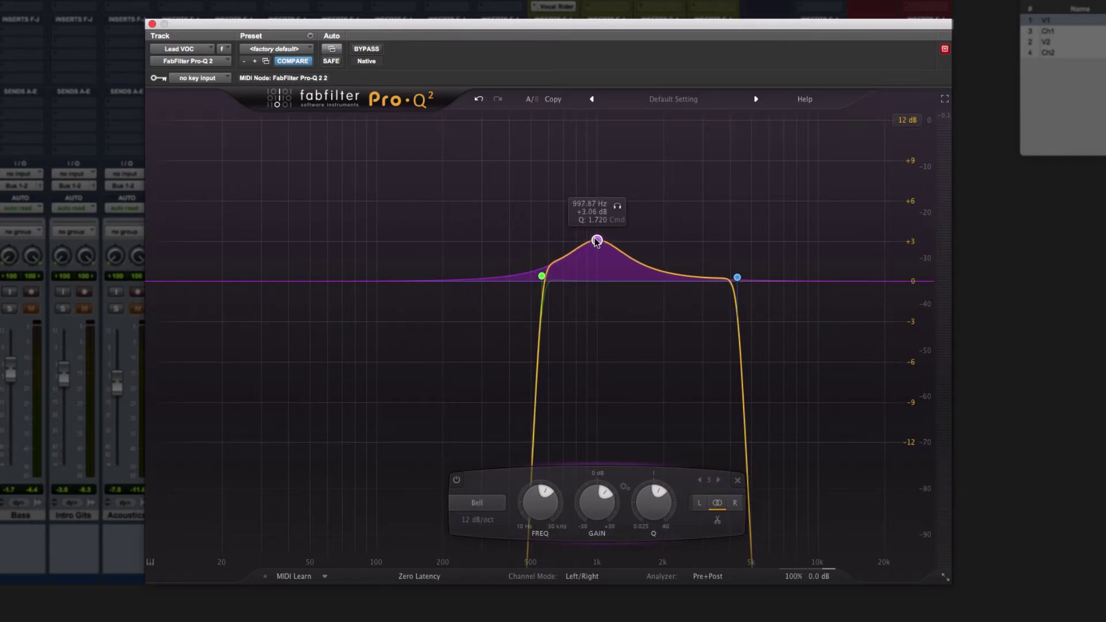
key(space)
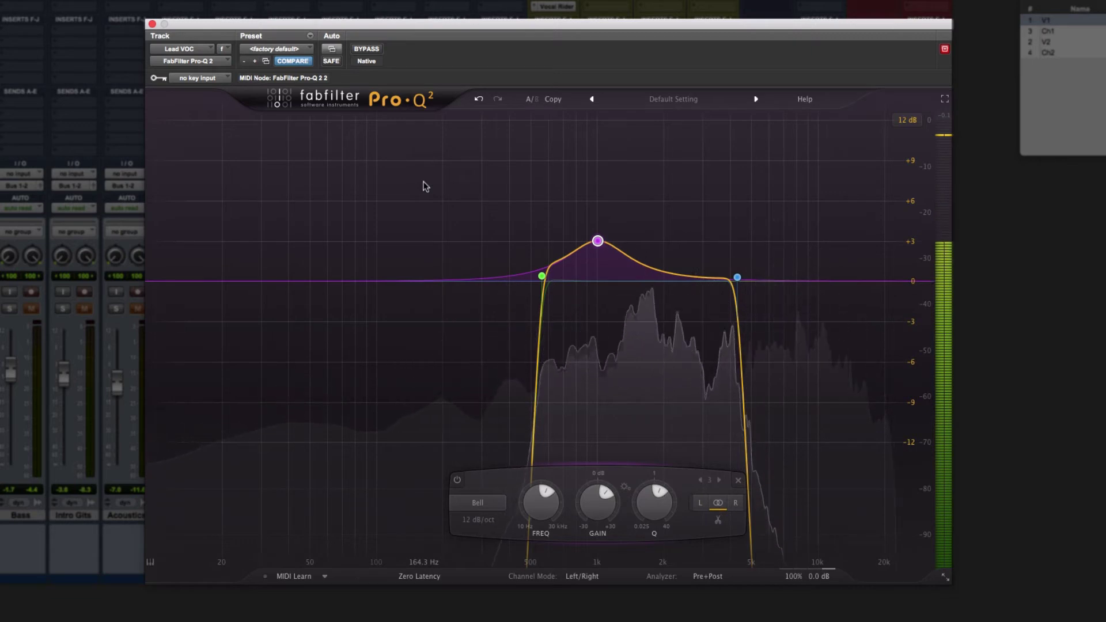
key(space)
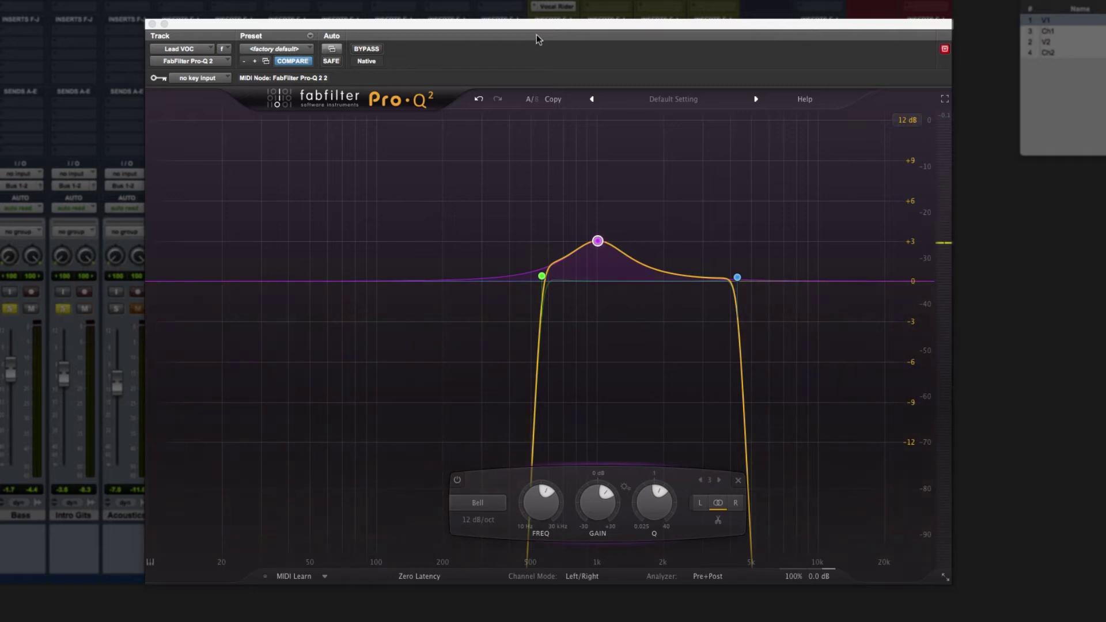
key(space)
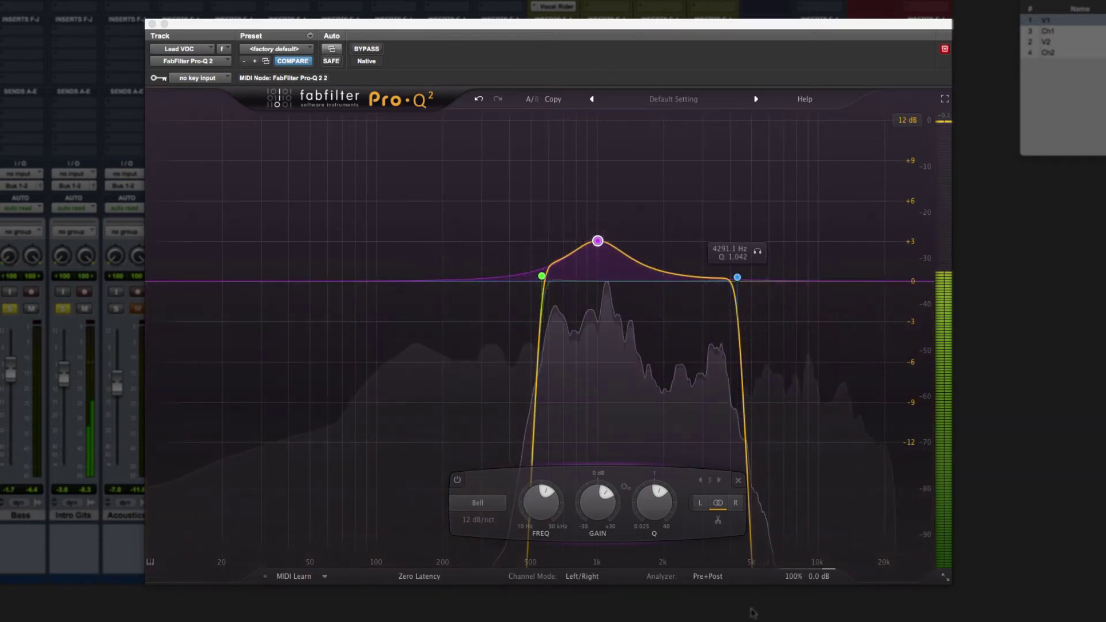
key(space)
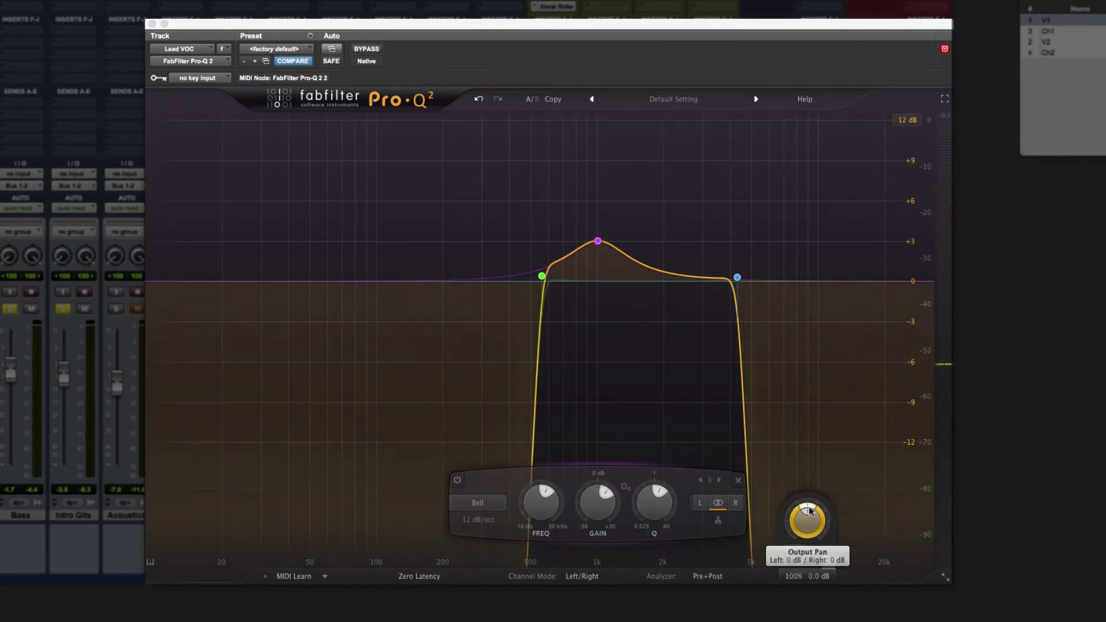
click(808, 518)
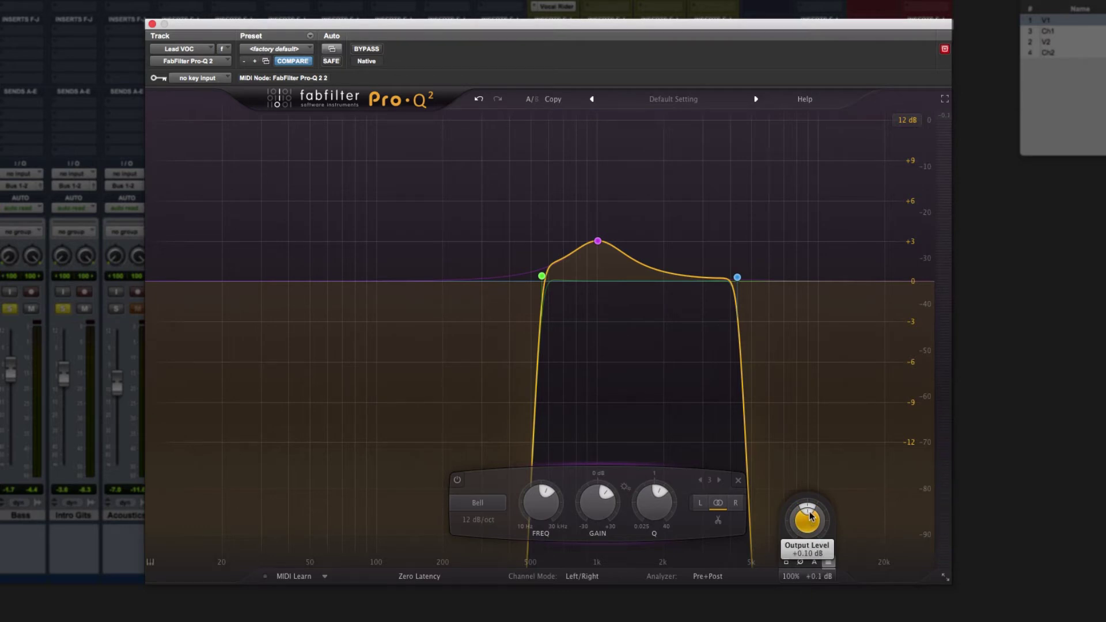
key(space)
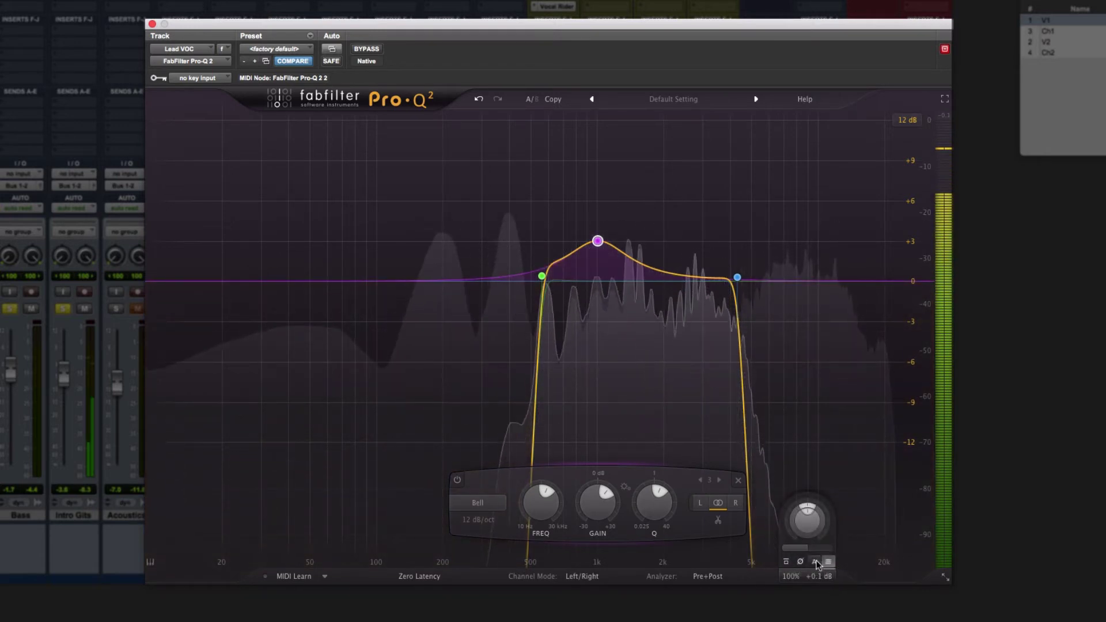
mouse_move(817, 563)
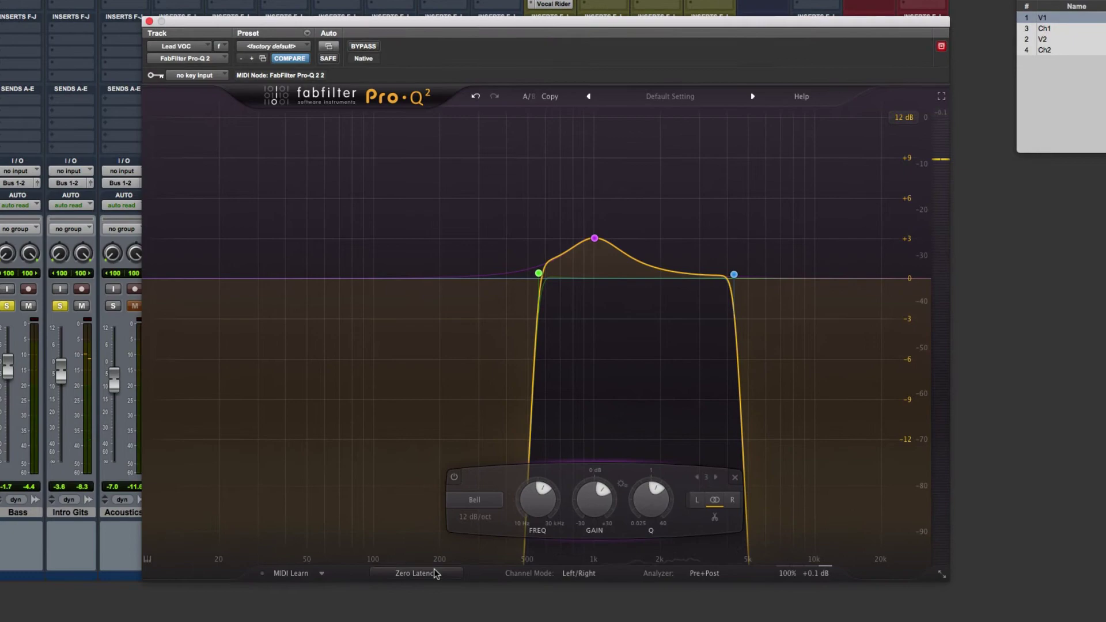
Step: Change the Processing Mode from Zero Latency to Natural Phase
mouse_move(413, 569)
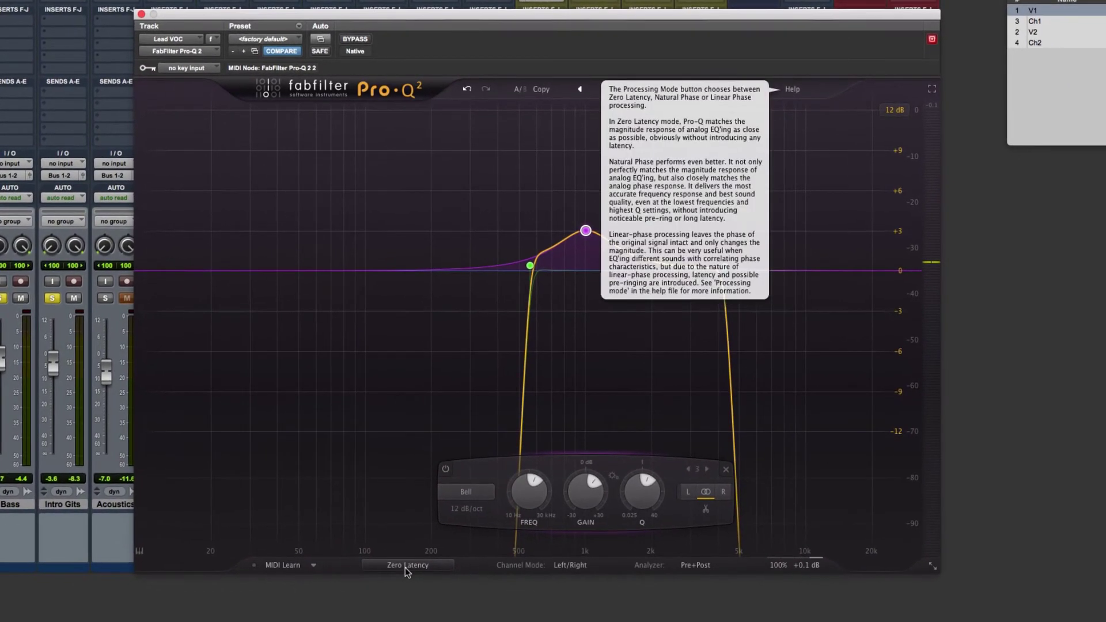
click(401, 564)
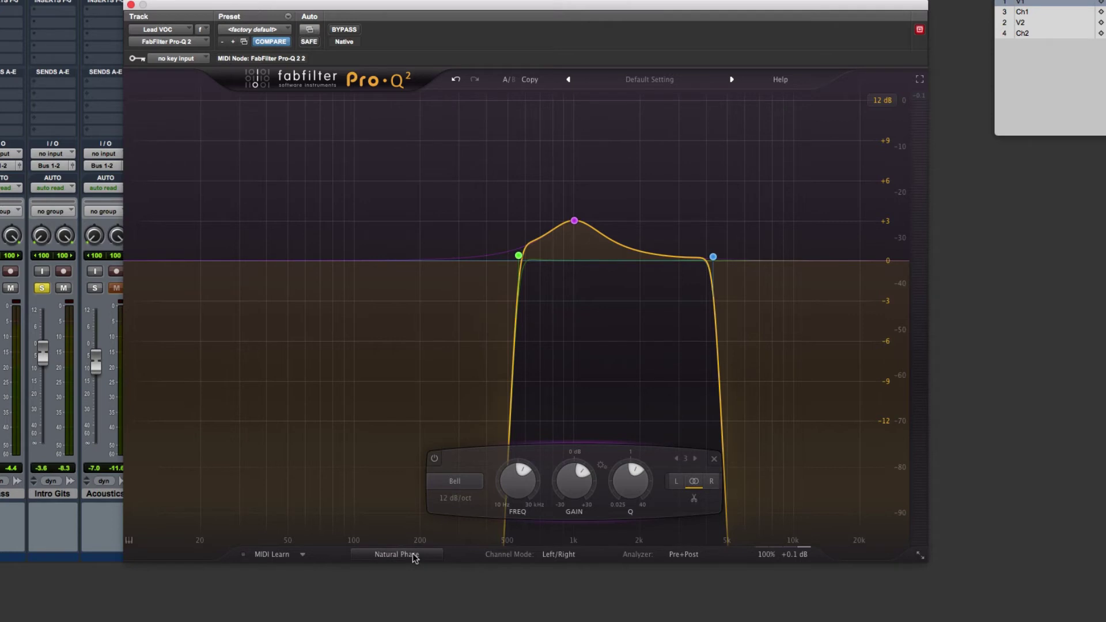
mouse_move(414, 557)
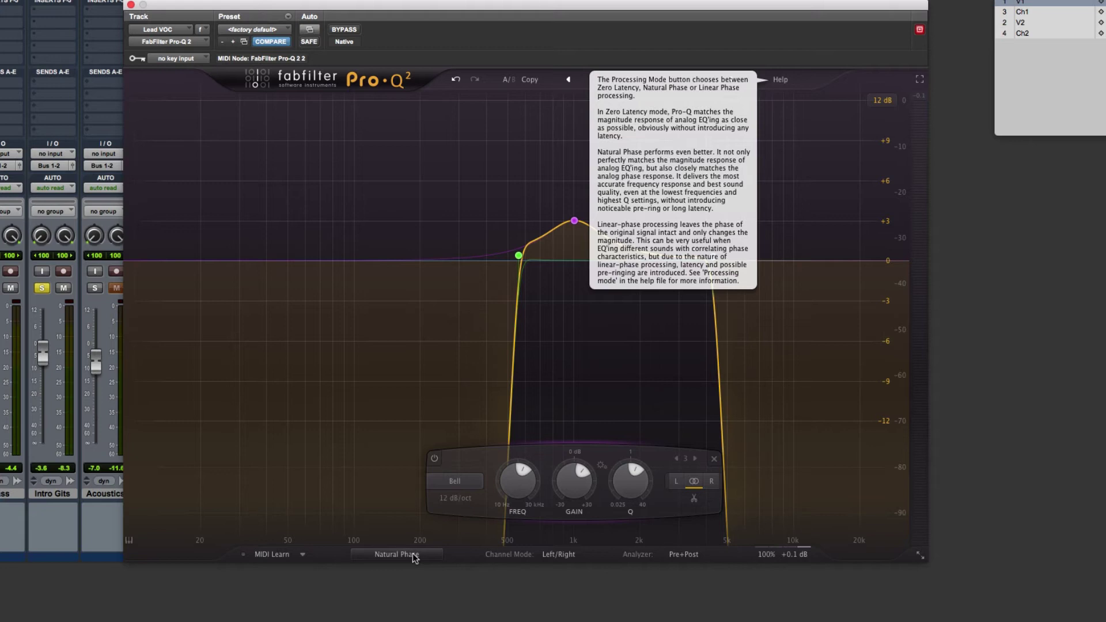
Step: Bypass Pro-Q 2 to hear the dry vocal, then re-enable it
click(344, 29)
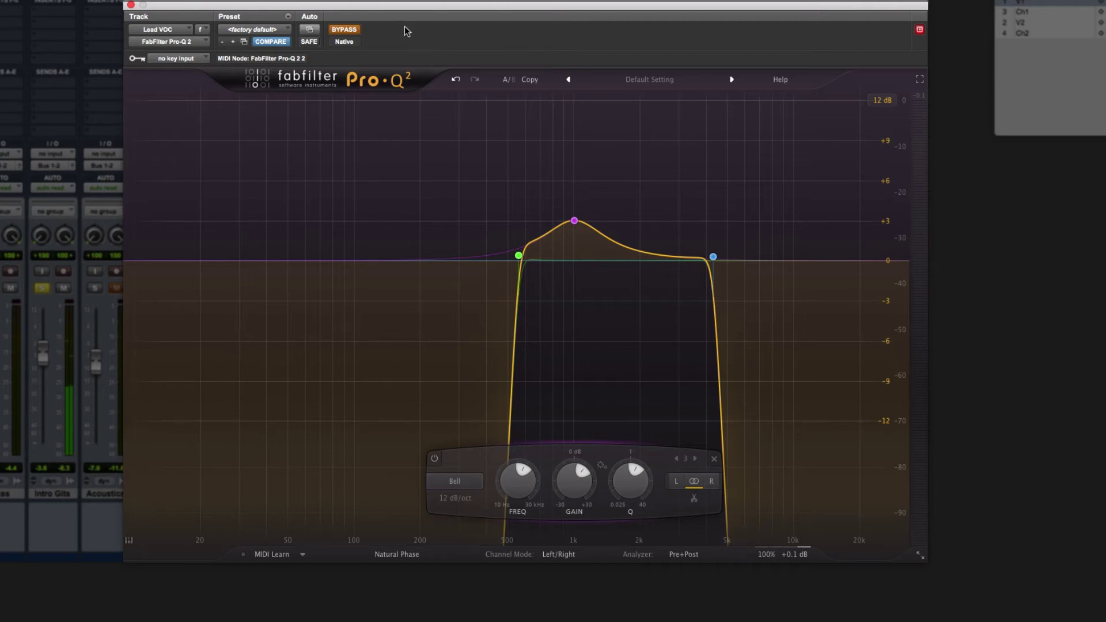
click(352, 31)
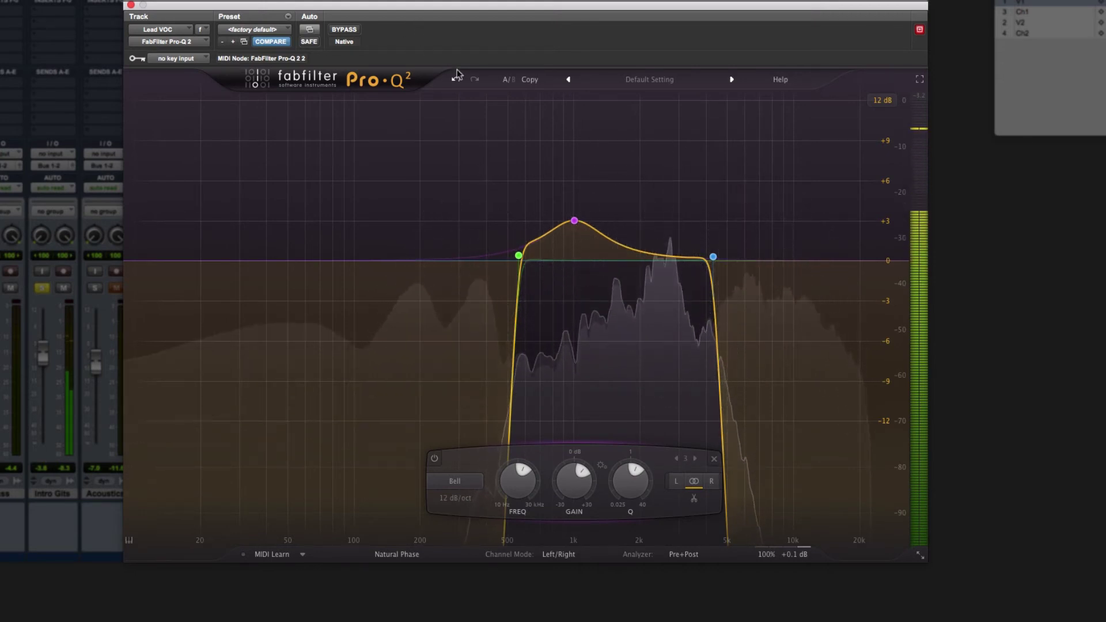
Step: Lower the low cut to about 400 Hz and raise the high cut to about 4.7 kHz
click(518, 255)
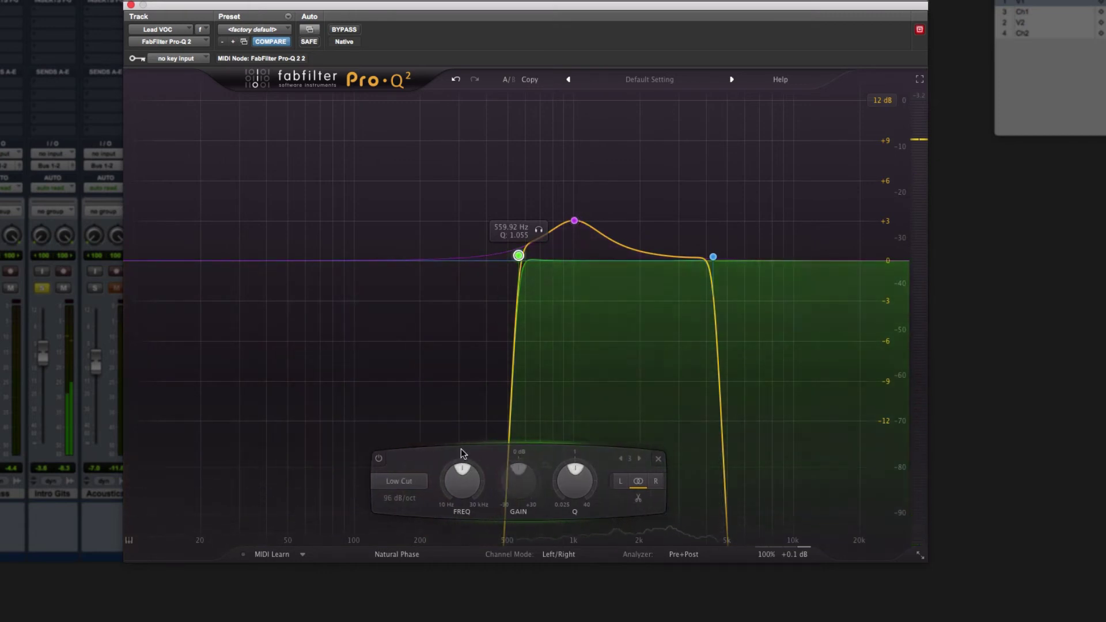
drag(461, 481, 458, 434)
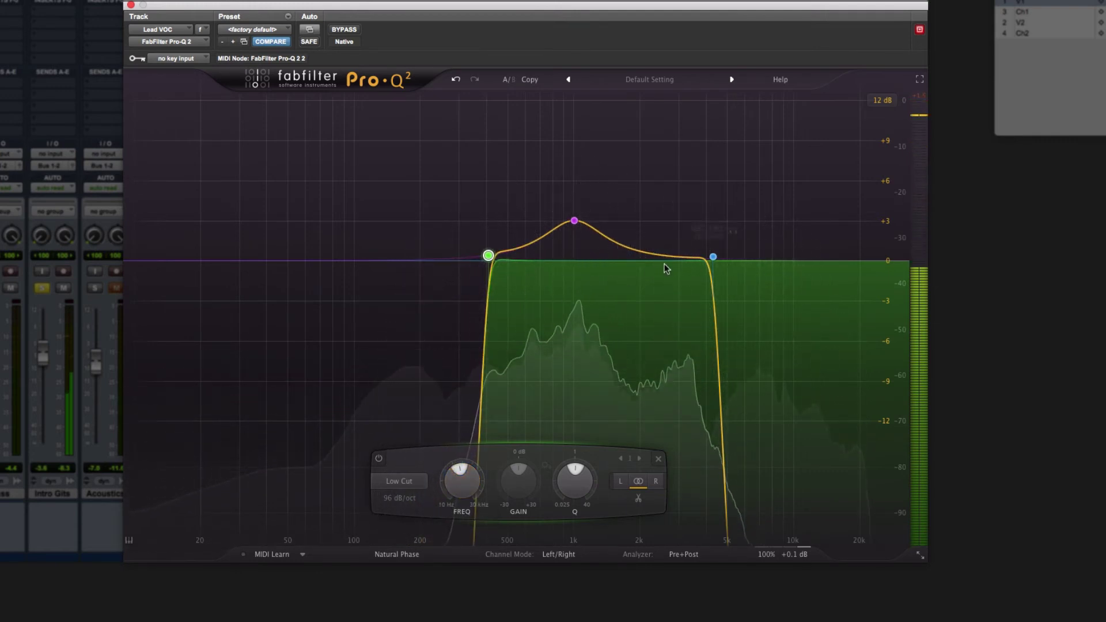
click(713, 256)
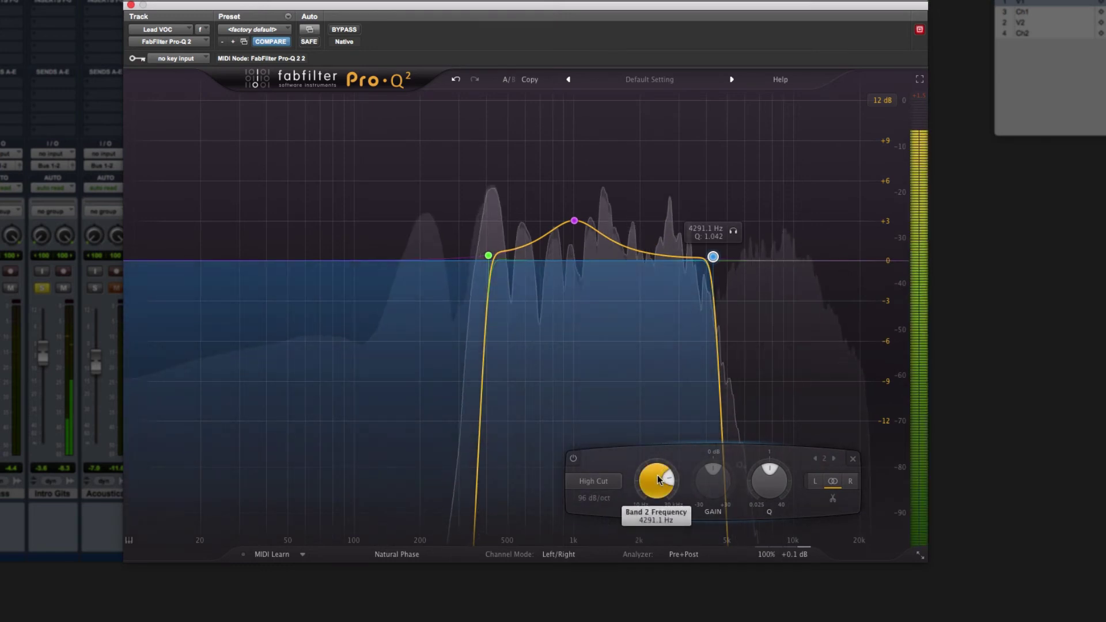
drag(660, 479, 627, 495)
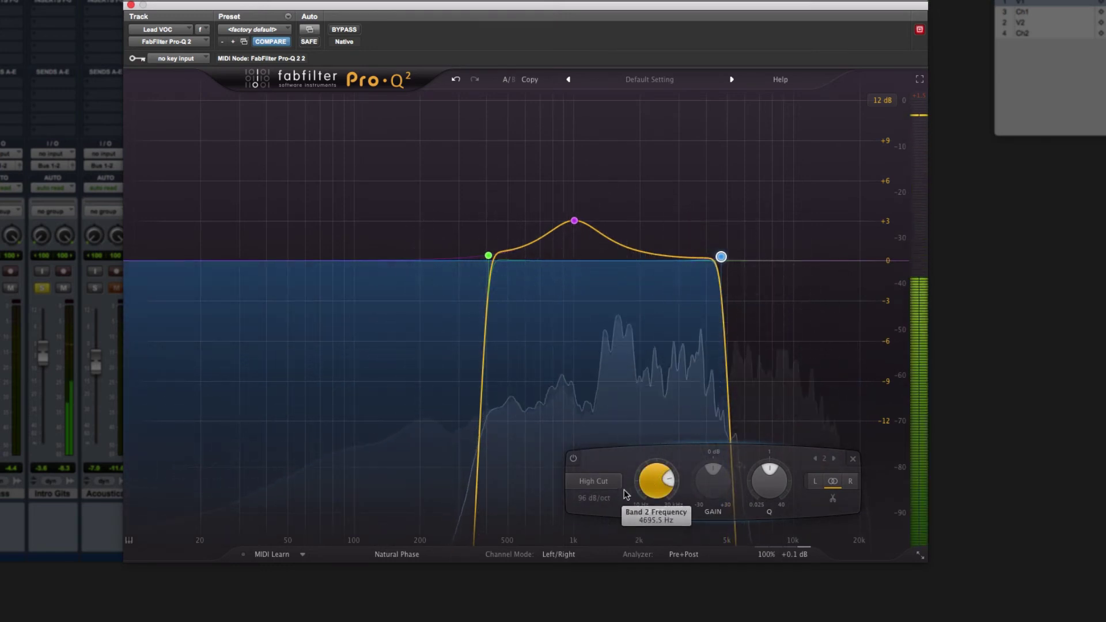
Step: Set the high-cut slope to 48 dB/oct and nudge the bell down to about 960 Hz
click(605, 498)
click(603, 592)
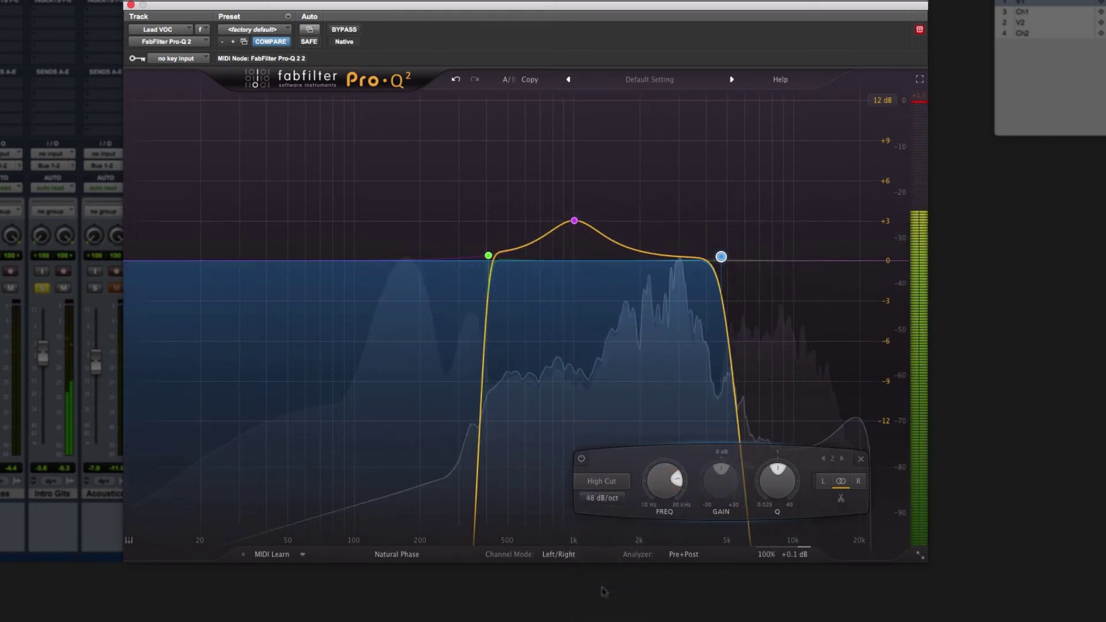
mouse_move(581, 242)
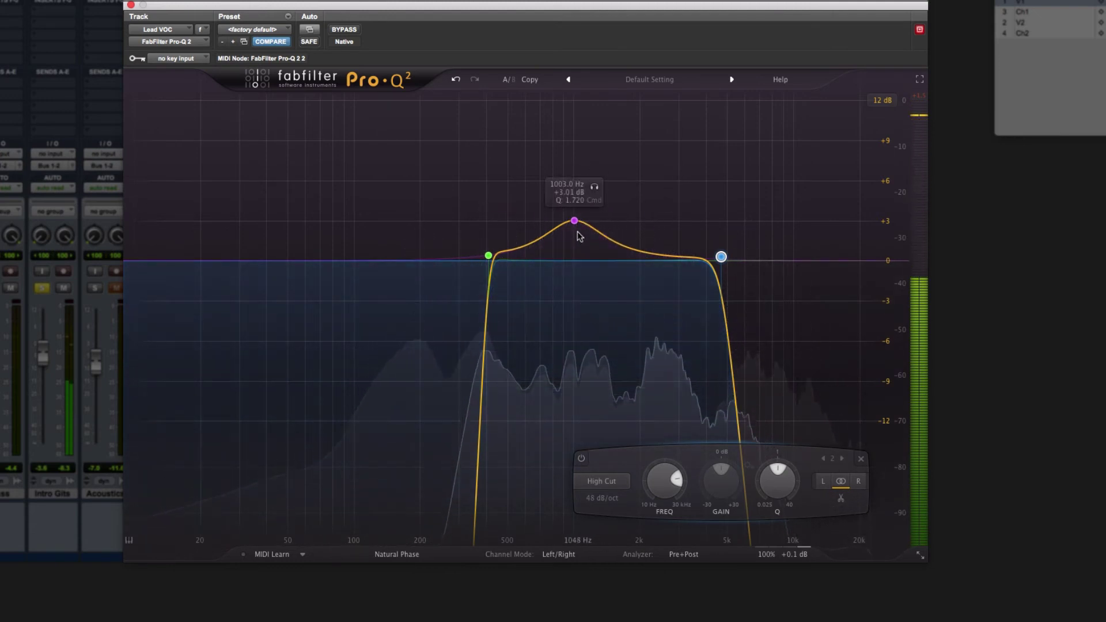
mouse_move(574, 222)
mouse_down()
mouse_move(554, 218)
mouse_move(557, 229)
mouse_up()
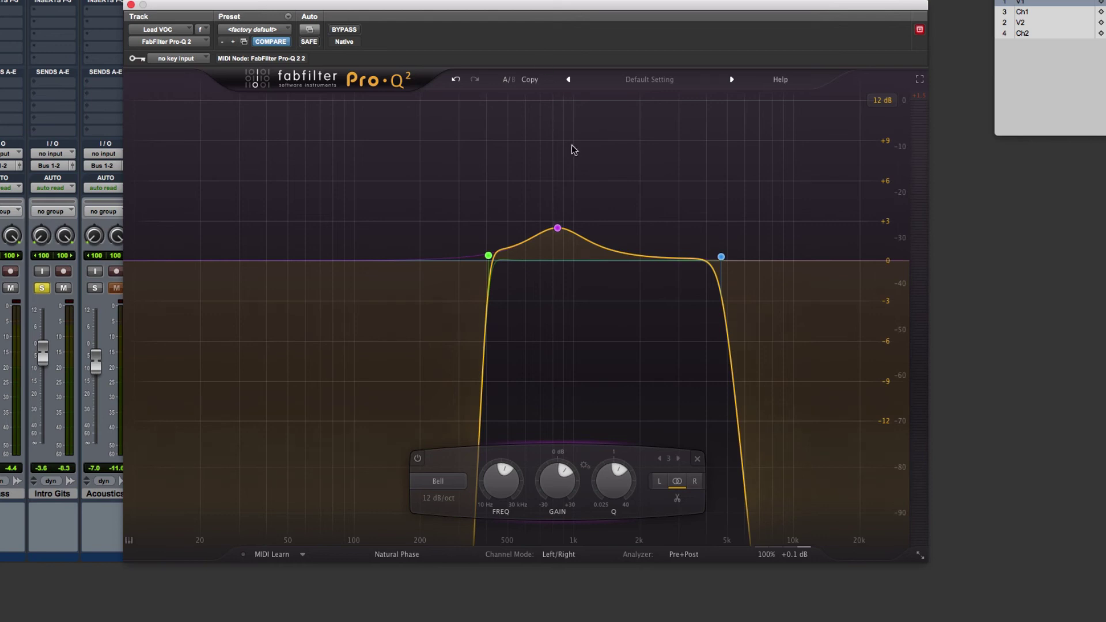
Step: During playback, carve a narrow notch of about -3.5 dB near 2 kHz
key(space)
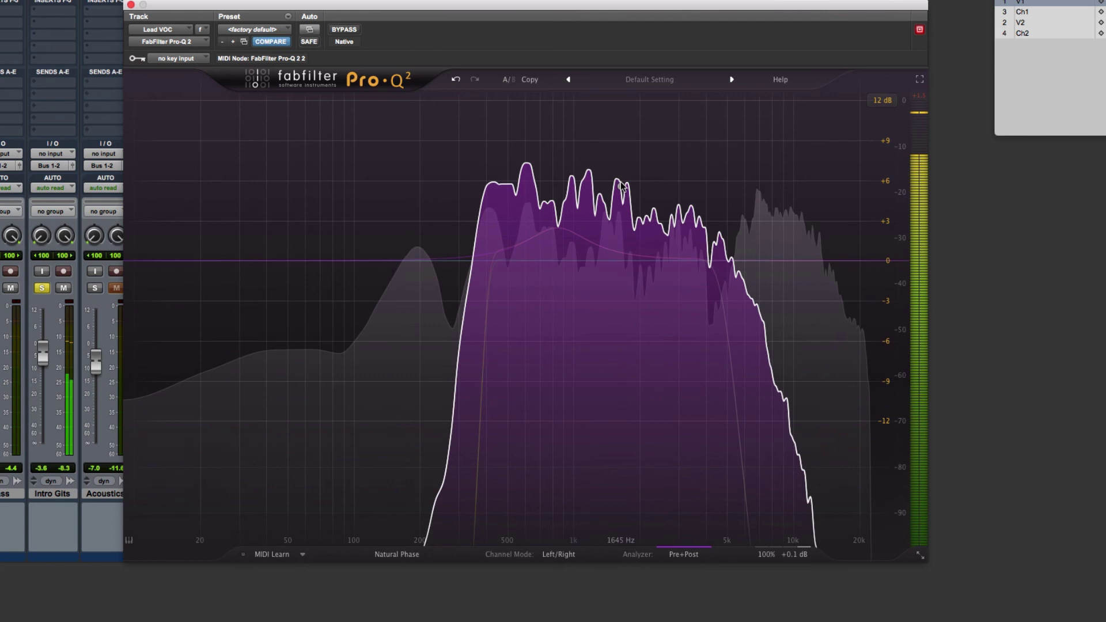
drag(622, 186, 616, 219)
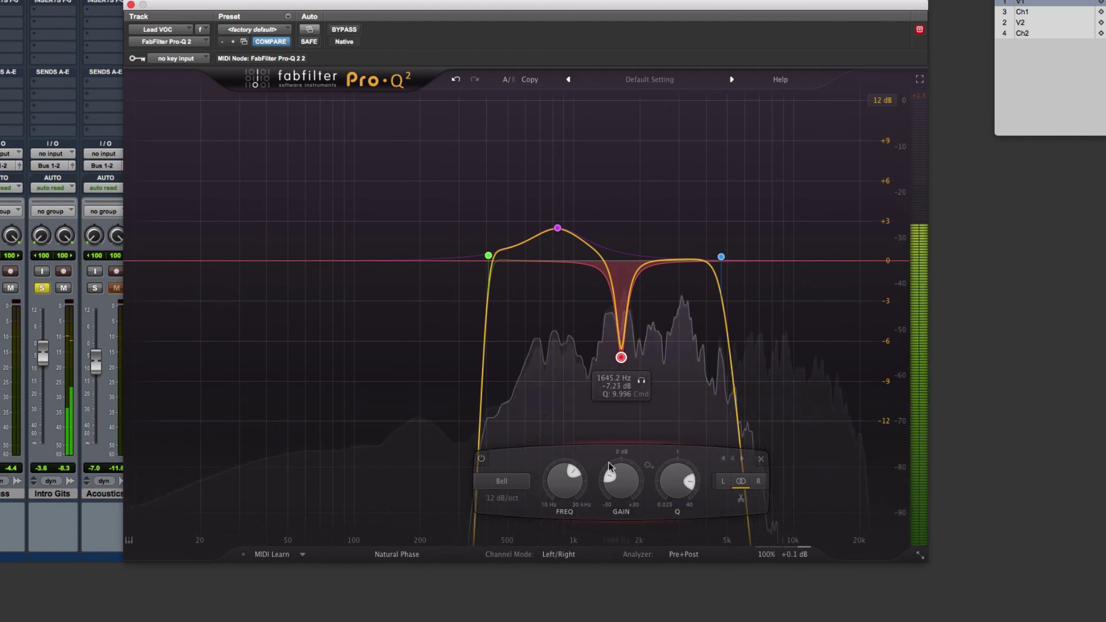
scroll(622, 483, up, 1)
scroll(622, 484, up, 12)
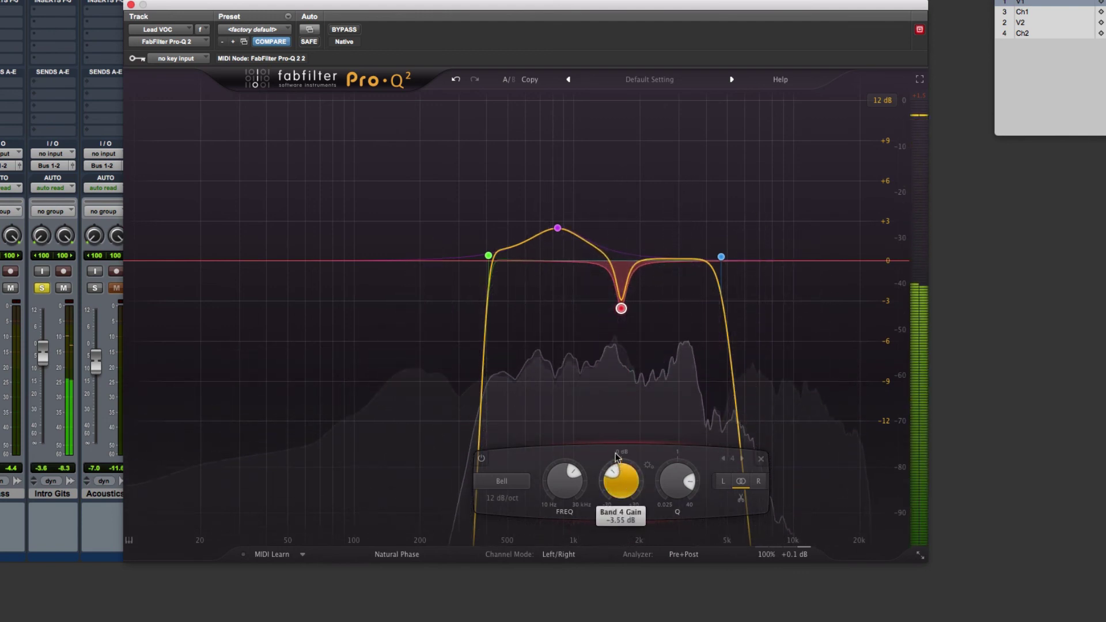
scroll(568, 486, up, 8)
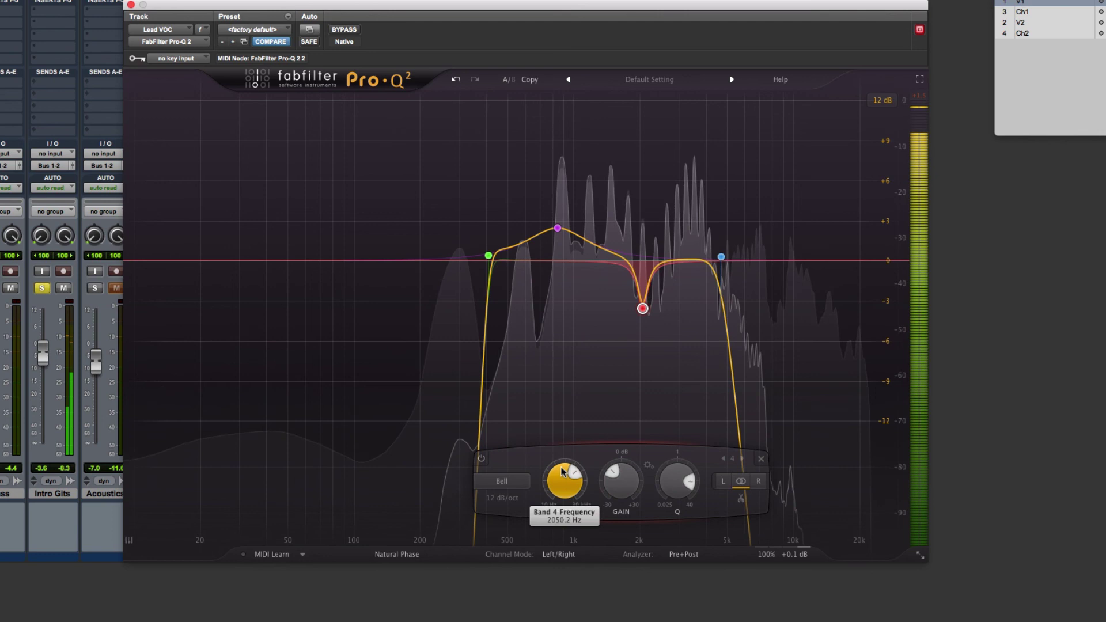
scroll(561, 471, down, 2)
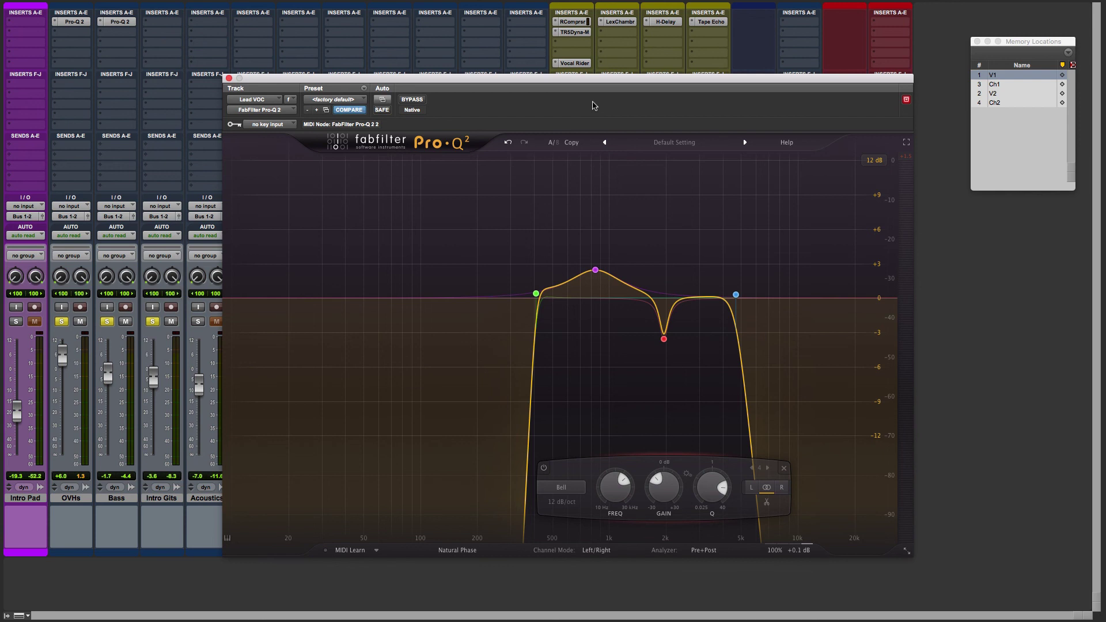
Step: Play the lead vocal through the four-band telephone-style EQ
key(space)
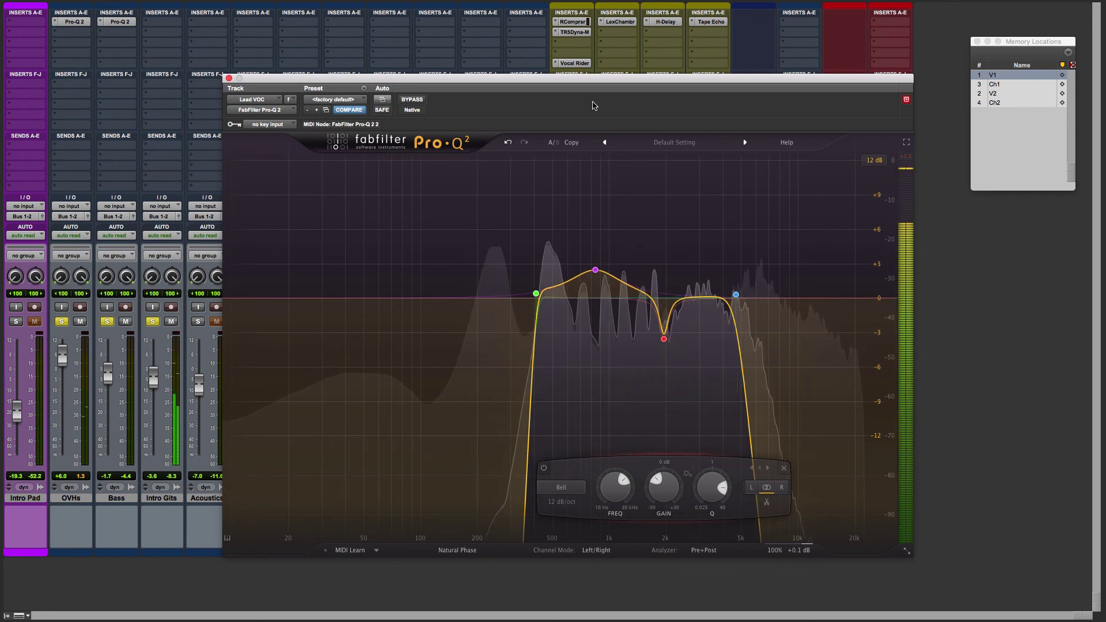